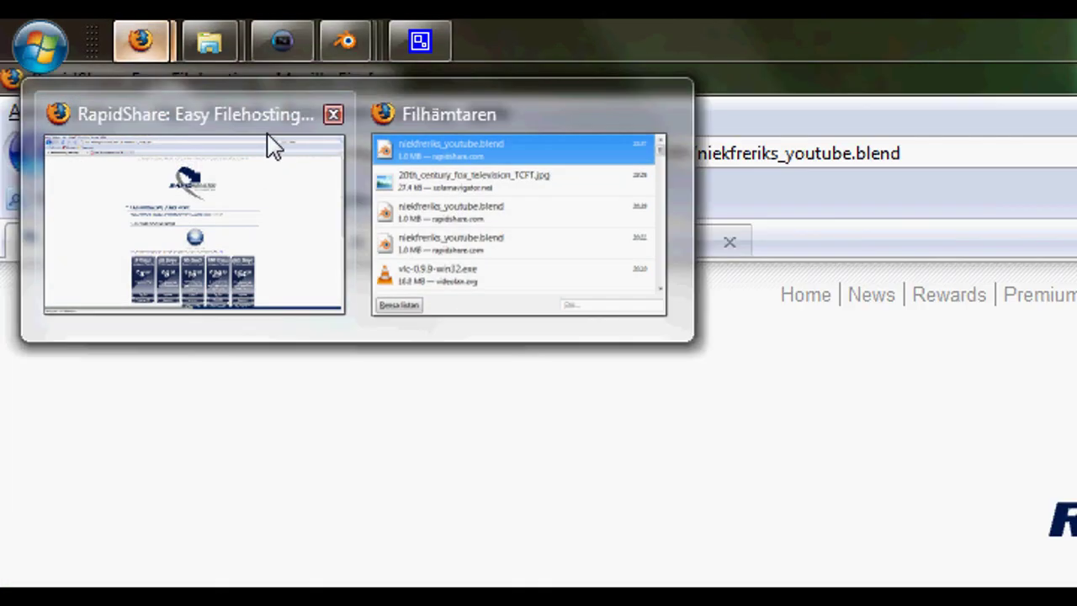
- Open niekfreriks_youtube.blend from Firefox's downloads list in Blender
{"action": "left_click", "coordinate": [257, 158]}
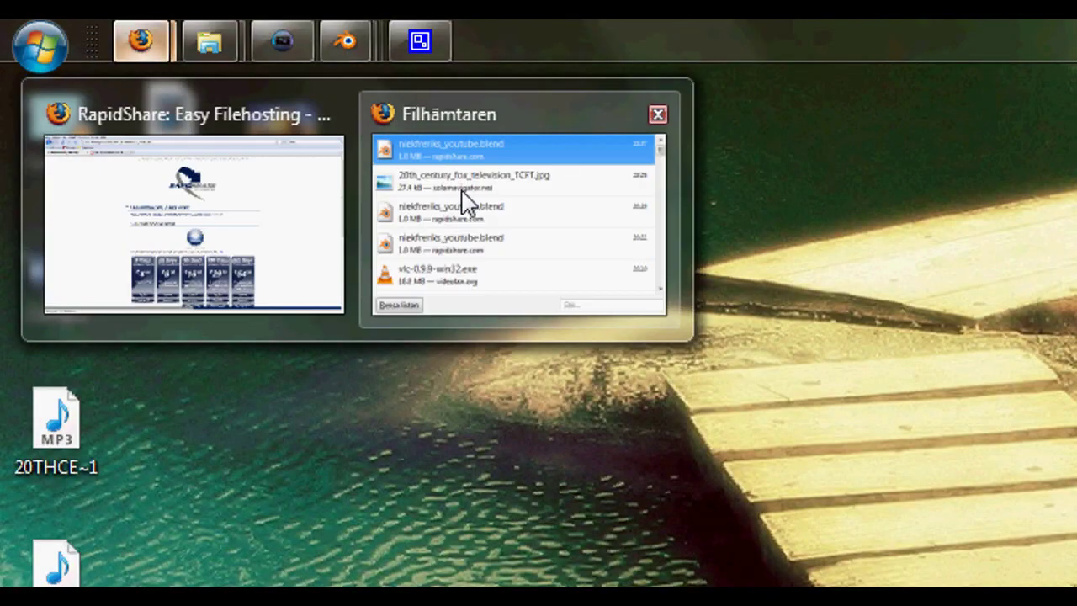
{"action": "left_click", "coordinate": [464, 196]}
{"action": "double_click", "coordinate": [789, 314]}
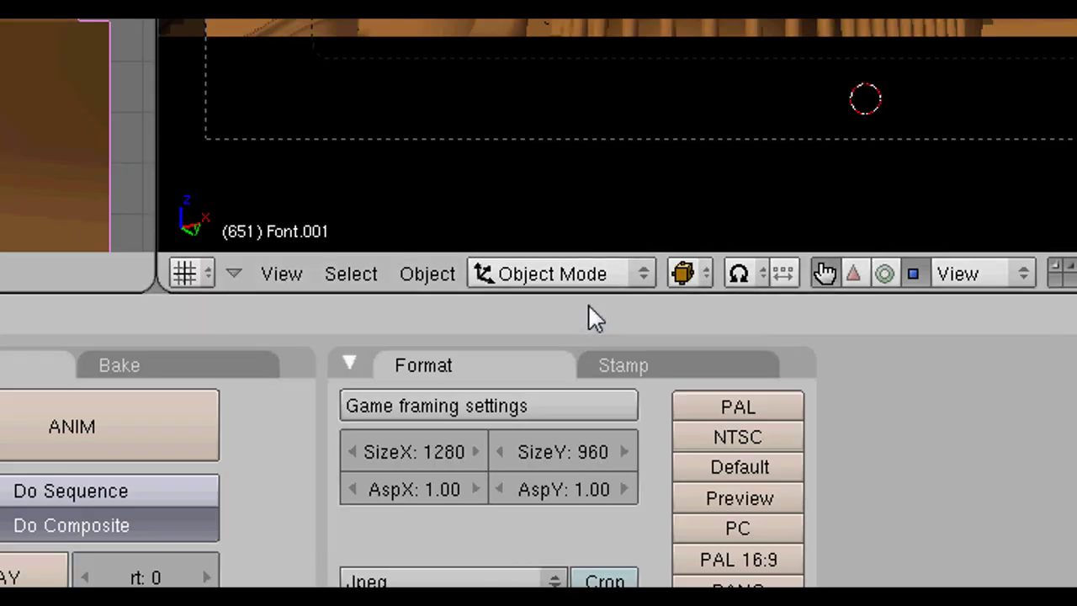
- Erase the small 'th' text object beside the 20 in the logo
{"action": "key", "text": "Left"}
{"action": "key", "text": "Left"}
{"action": "key", "text": "Left"}
{"action": "key", "text": "Left"}
{"action": "key", "text": "Left"}
{"action": "key", "text": "Left"}
{"action": "key", "text": "Left"}
{"action": "key", "text": "Left"}
{"action": "key", "text": "Left"}
{"action": "key", "text": "Left"}
{"action": "key", "text": "Left"}
{"action": "key", "text": "Left"}
{"action": "key", "text": "Left"}
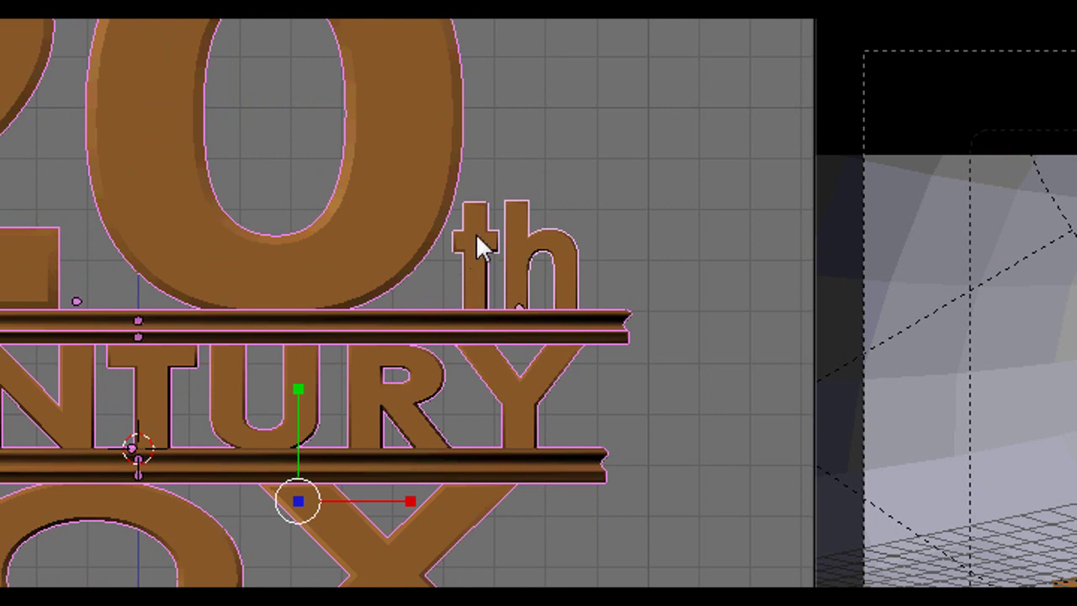
{"action": "right_click", "coordinate": [475, 236]}
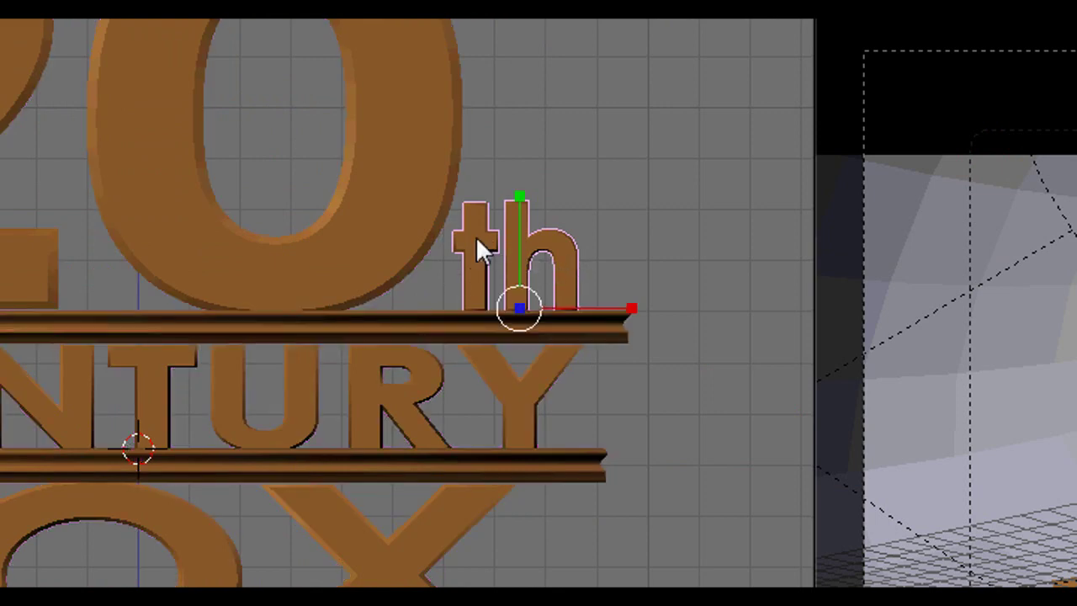
{"action": "key", "text": "x"}
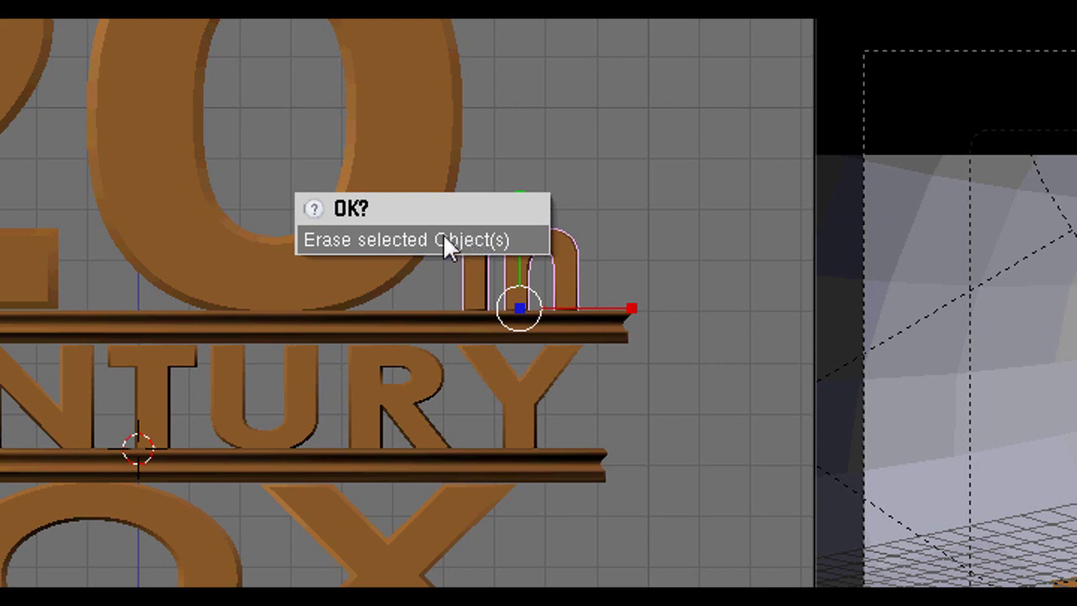
{"action": "left_click", "coordinate": [442, 239]}
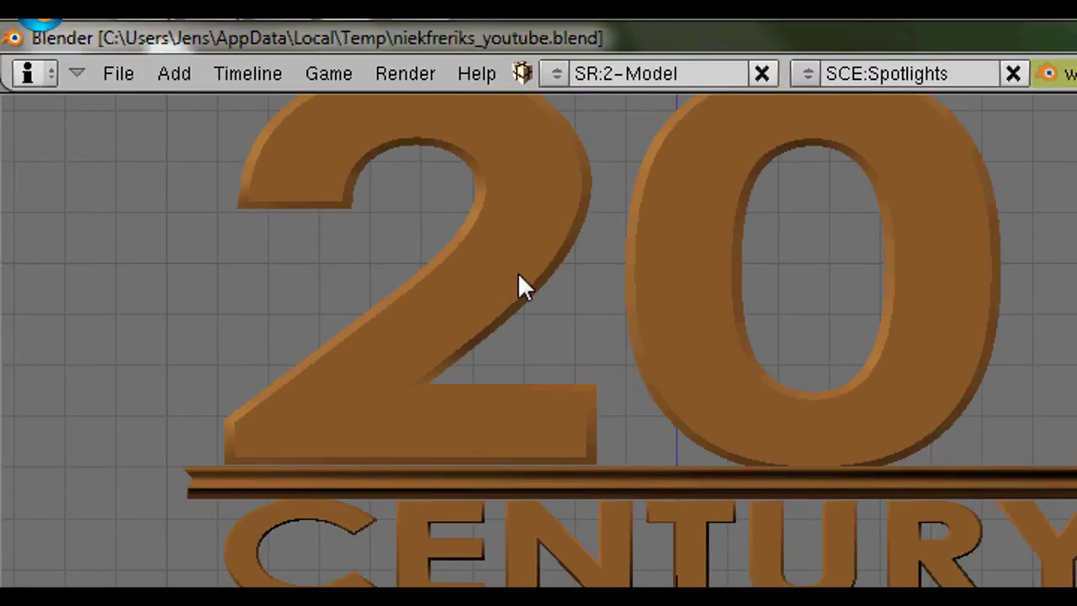
- Replace the 20 text object's characters with U2
{"action": "right_click", "coordinate": [676, 282]}
{"action": "key", "text": "Tab"}
{"action": "key", "text": "BackSpace"}
{"action": "key", "text": "BackSpace"}
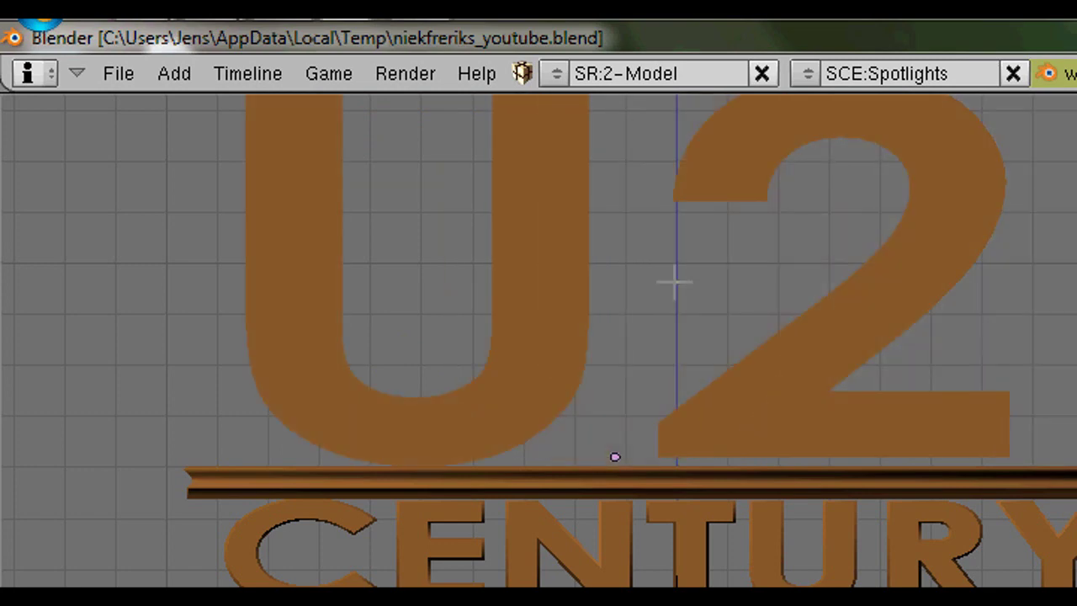
{"action": "key", "text": "Tab"}
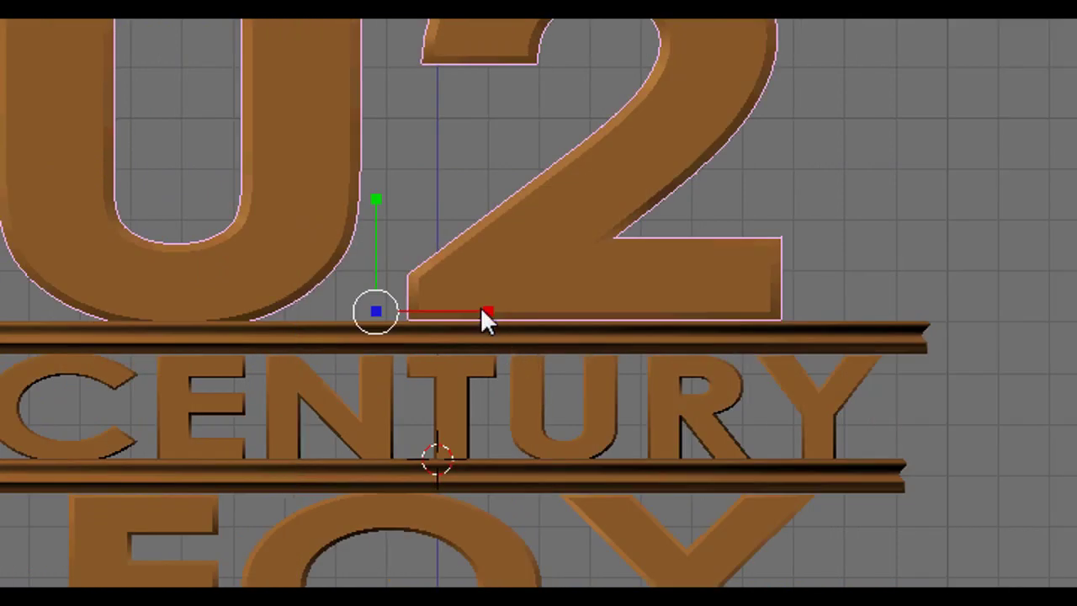
- Narrow the U2 text horizontally and move it above CENTURY
{"action": "left_click_drag", "start_coordinate": [488, 311], "coordinate": [488, 302]}
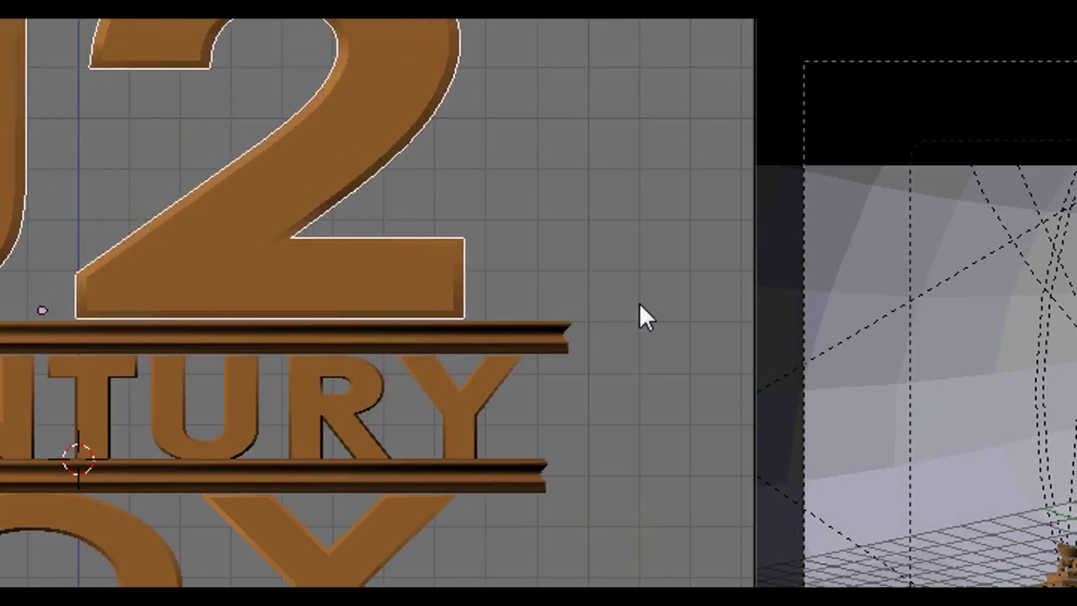
{"action": "key", "text": "g"}
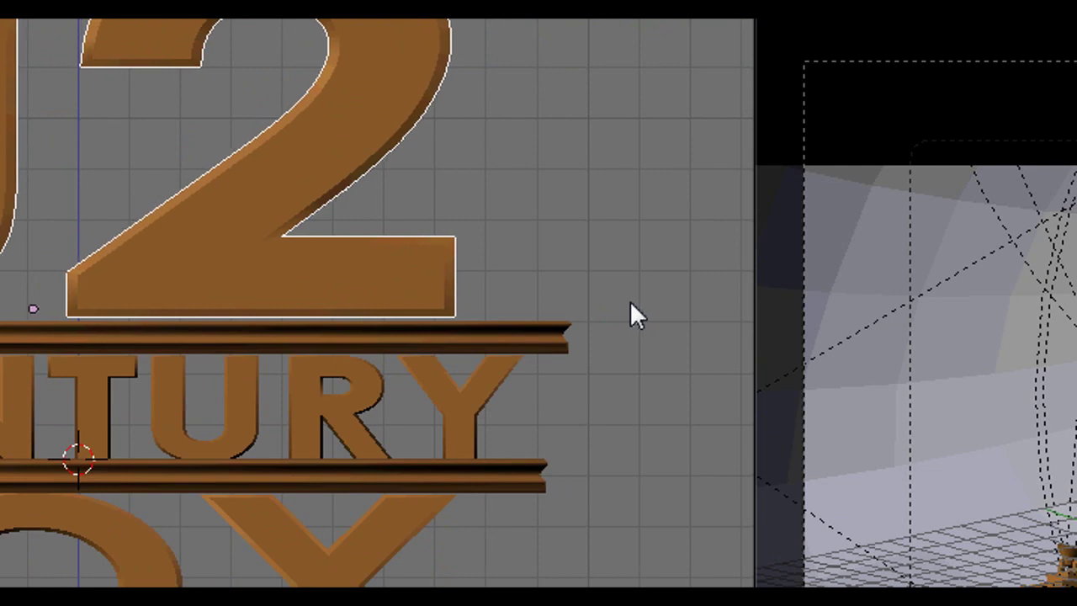
{"action": "left_click", "coordinate": [642, 315]}
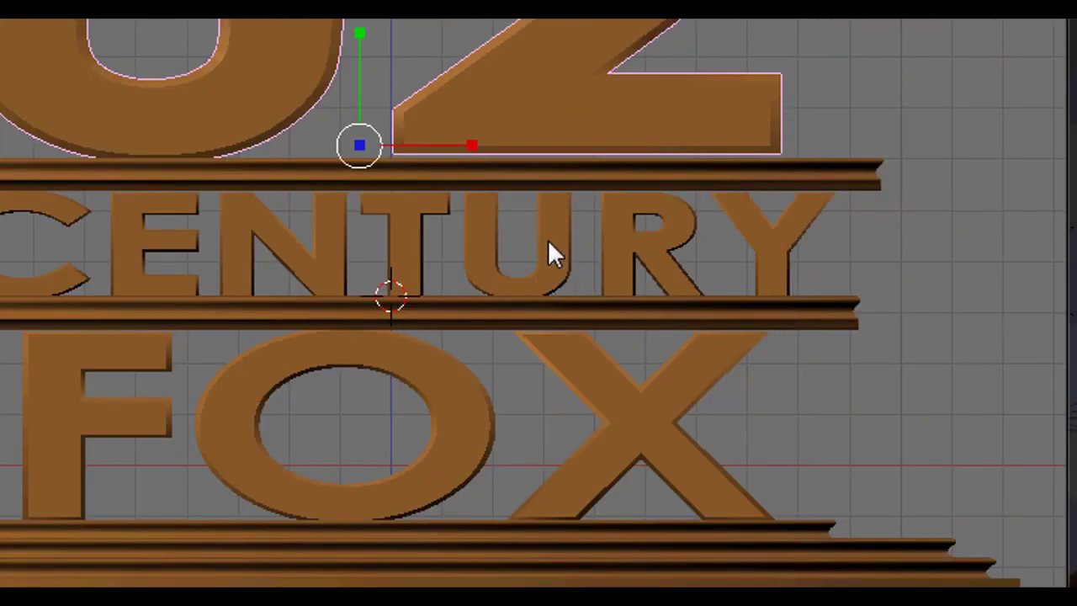
- Replace the CENTURY line's text with Youtube
{"action": "key", "text": "a"}
{"action": "key", "text": "BackSpace"}
{"action": "key", "text": "BackSpace"}
{"action": "key", "text": "BackSpace"}
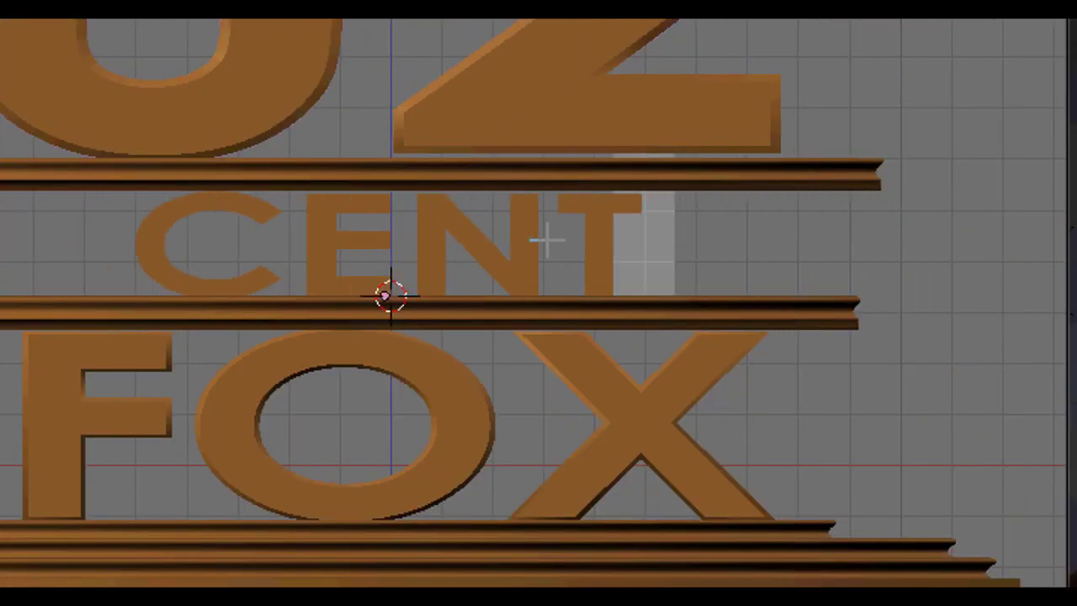
{"action": "key", "text": "BackSpace"}
{"action": "key", "text": "BackSpace"}
{"action": "key", "text": "BackSpace"}
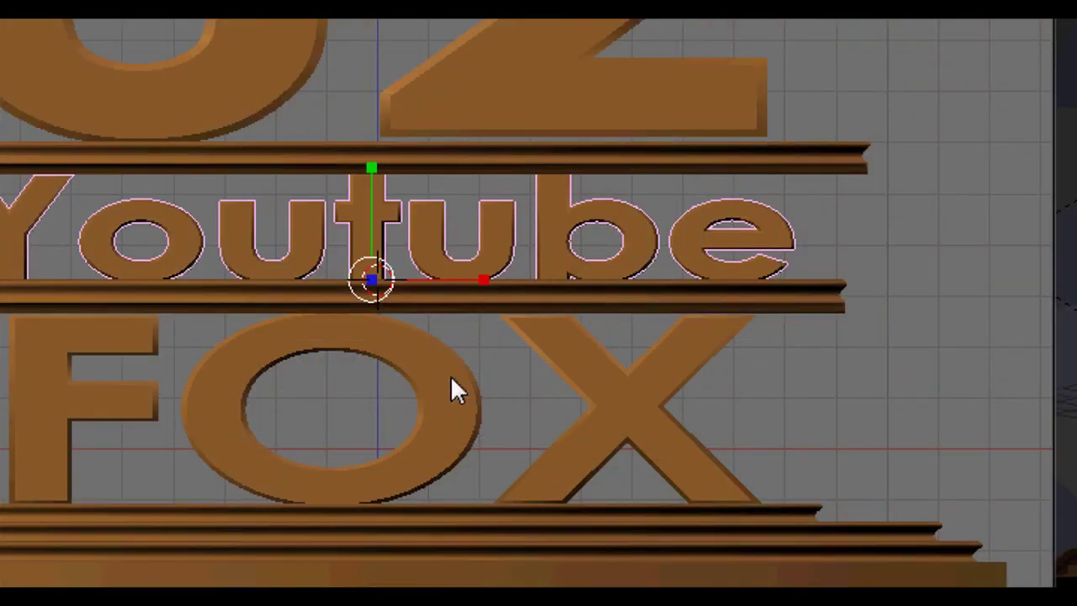
- Change the FOX text to Test and view the logo through the scene camera
{"action": "left_click", "coordinate": [450, 375]}
{"action": "right_click", "coordinate": [444, 381]}
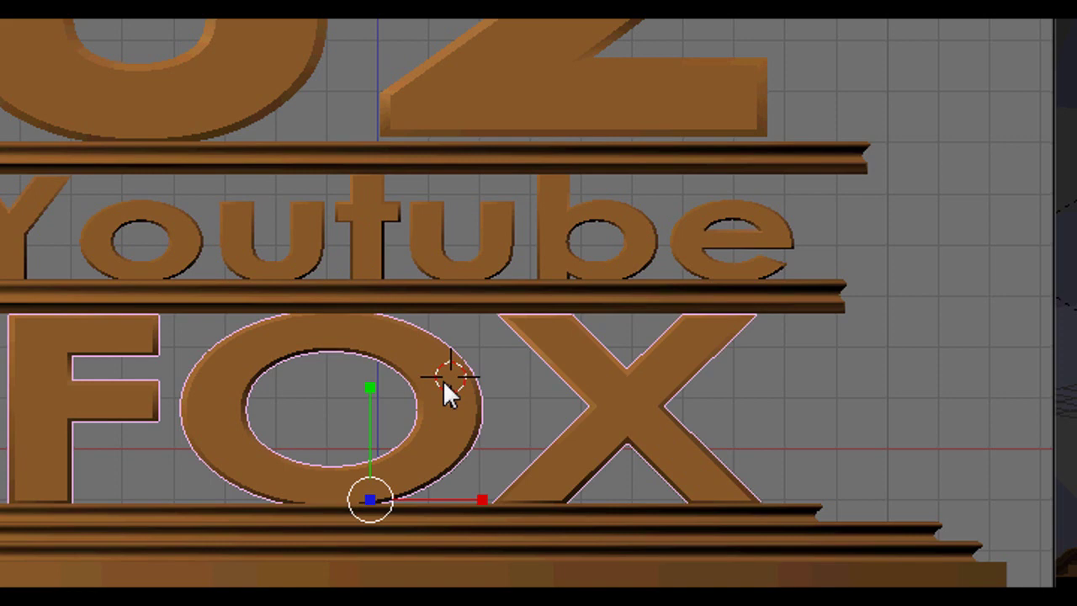
{"action": "key", "text": "Tab"}
{"action": "key", "text": "BackSpace"}
{"action": "key", "text": "BackSpace"}
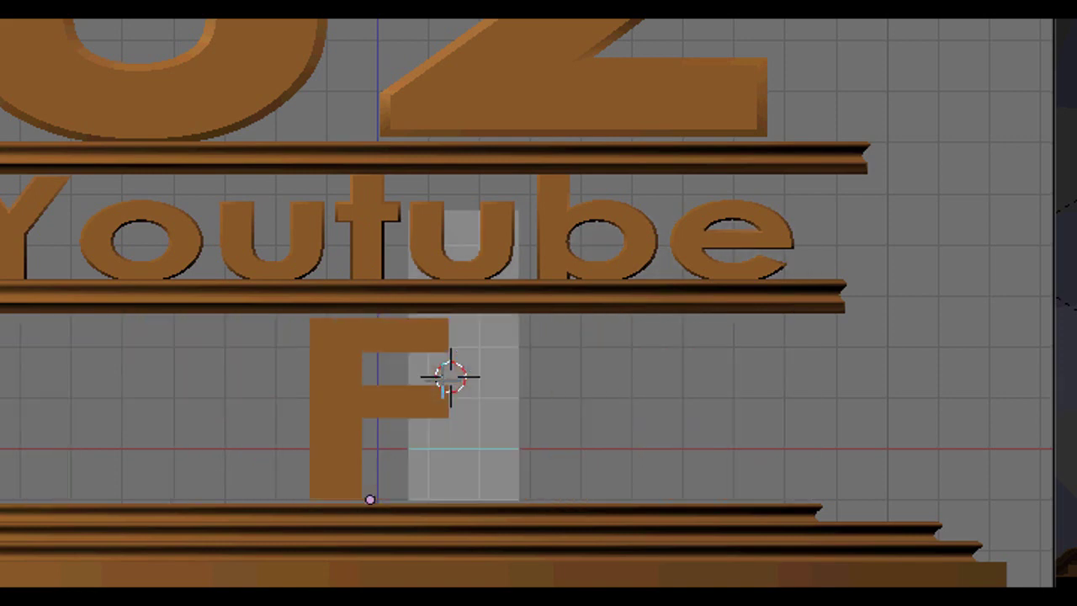
{"action": "key", "text": "BackSpace"}
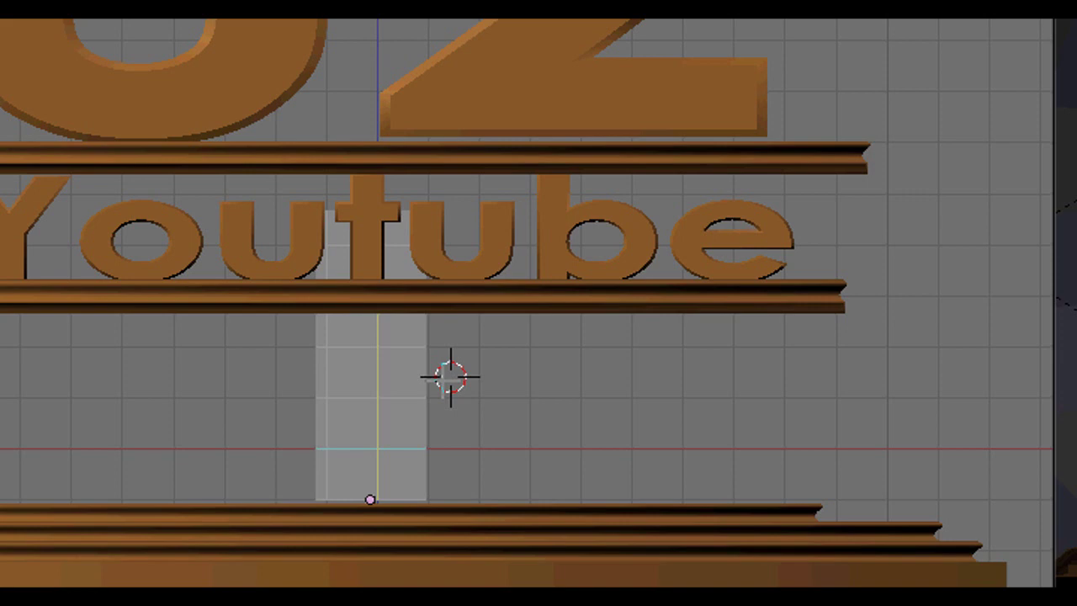
{"action": "type", "text": "Ts"}
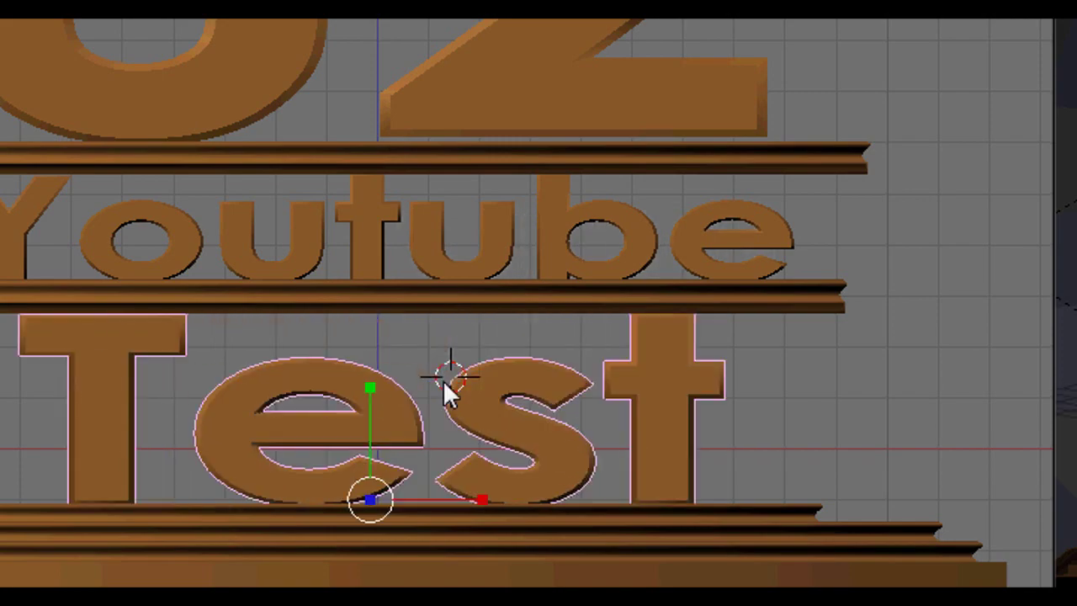
{"action": "key", "text": "KP_0"}
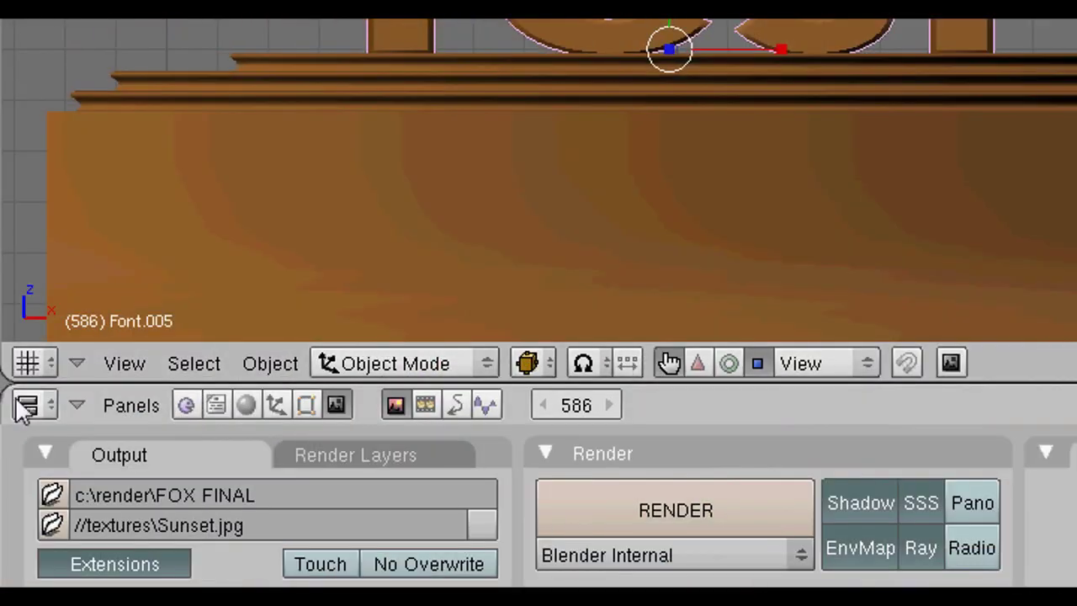
- Turn the lower area into a Timeline and scrub the animation to frame 552
{"action": "left_click", "coordinate": [29, 406]}
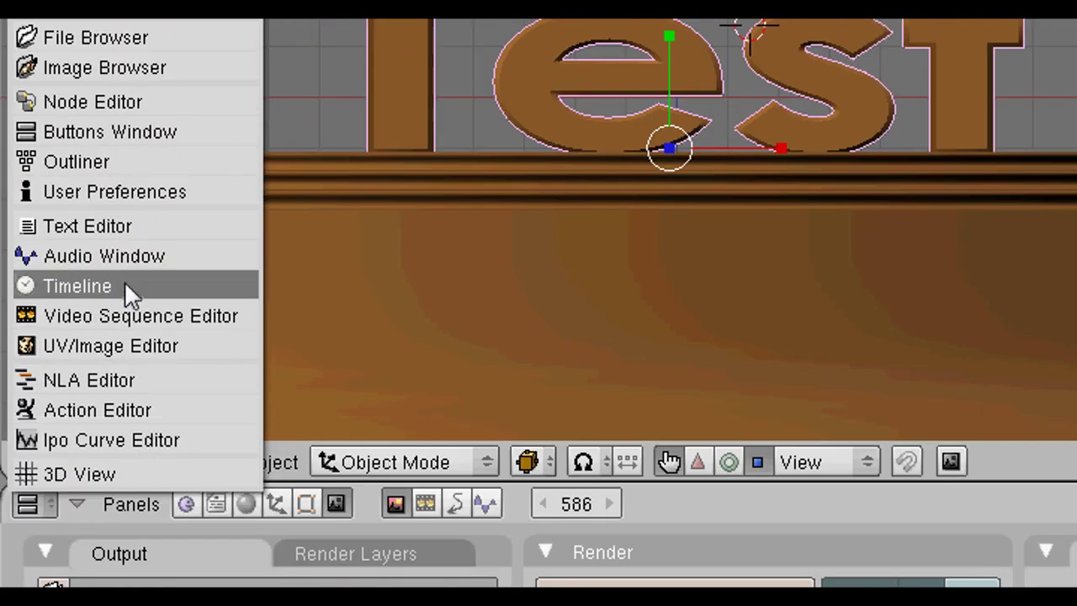
{"action": "left_click", "coordinate": [125, 286]}
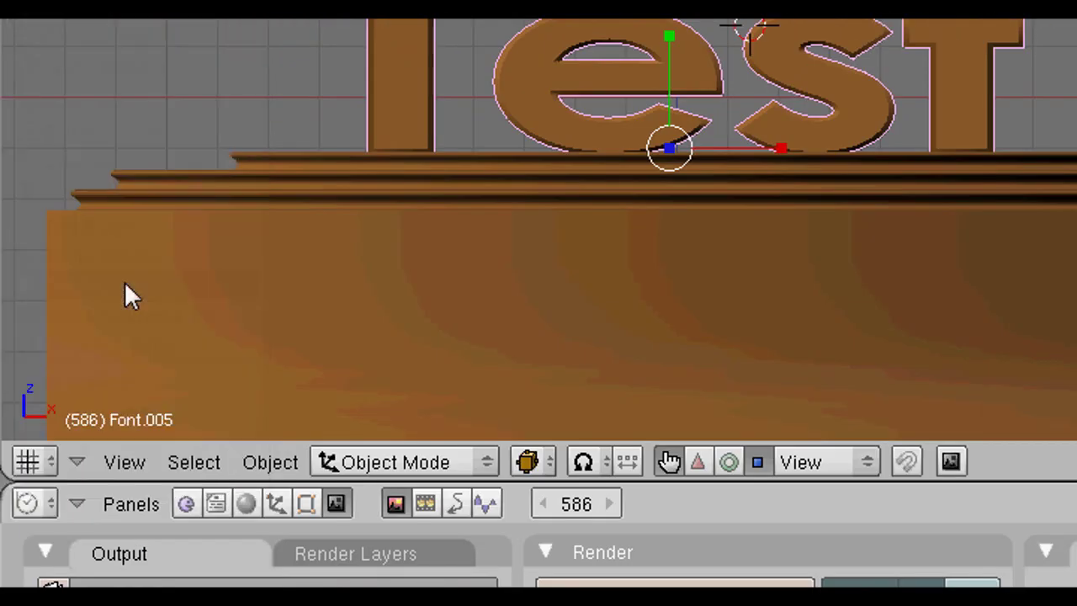
{"action": "left_click", "coordinate": [528, 408]}
{"action": "mouse_move", "coordinate": [408, 412]}
{"action": "left_mouse_down"}
{"action": "mouse_move", "coordinate": [800, 408]}
{"action": "mouse_move", "coordinate": [538, 458]}
{"action": "mouse_move", "coordinate": [464, 423]}
{"action": "left_mouse_up"}
{"action": "left_click", "coordinate": [738, 429]}
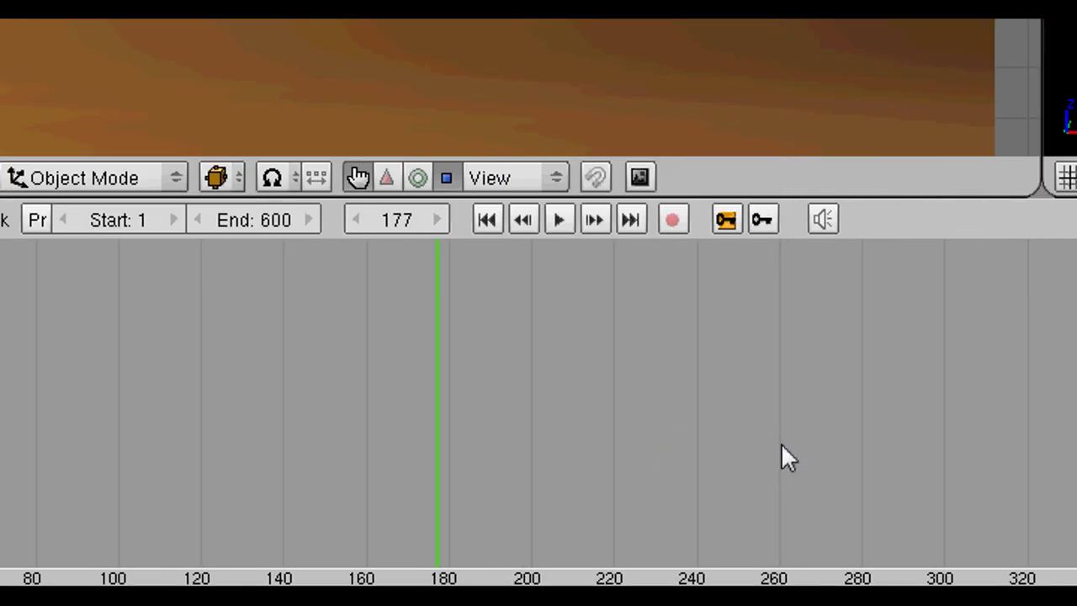
{"action": "mouse_move", "coordinate": [782, 447]}
{"action": "left_mouse_down"}
{"action": "mouse_move", "coordinate": [676, 382]}
{"action": "mouse_move", "coordinate": [552, 365]}
{"action": "mouse_move", "coordinate": [608, 298]}
{"action": "mouse_move", "coordinate": [920, 208]}
{"action": "mouse_move", "coordinate": [870, 268]}
{"action": "left_mouse_up"}
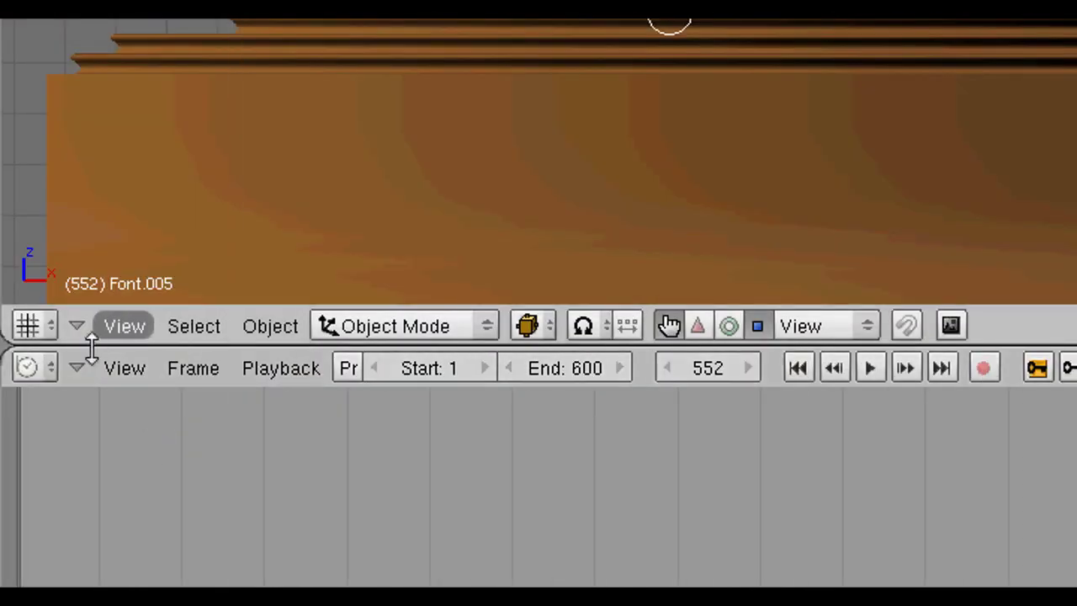
{"action": "left_click", "coordinate": [51, 368]}
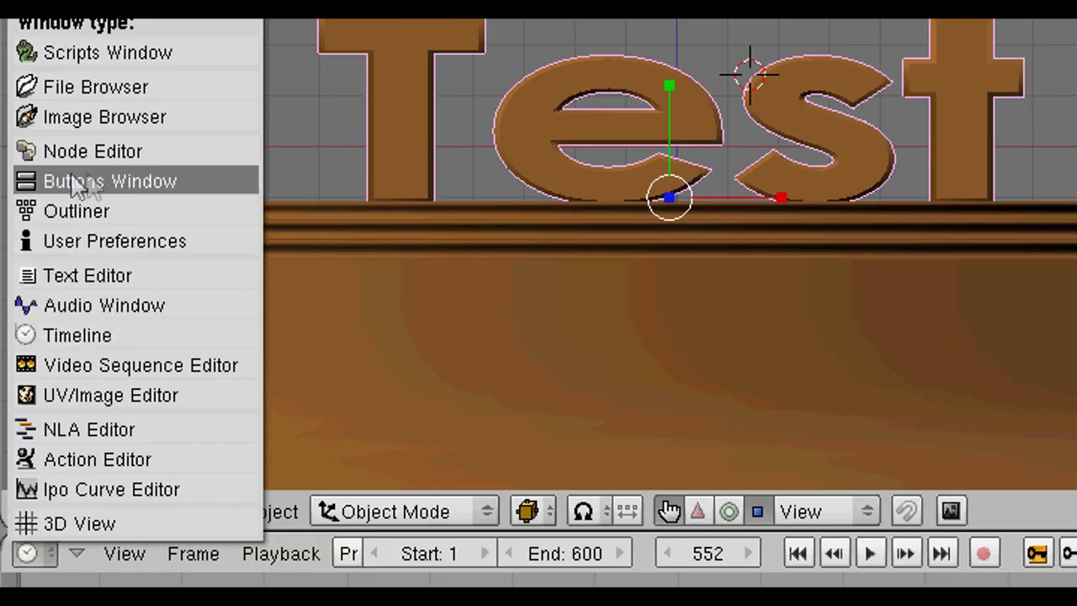
- Set the render output to AVI Raw at 75% size
{"action": "left_click", "coordinate": [173, 183]}
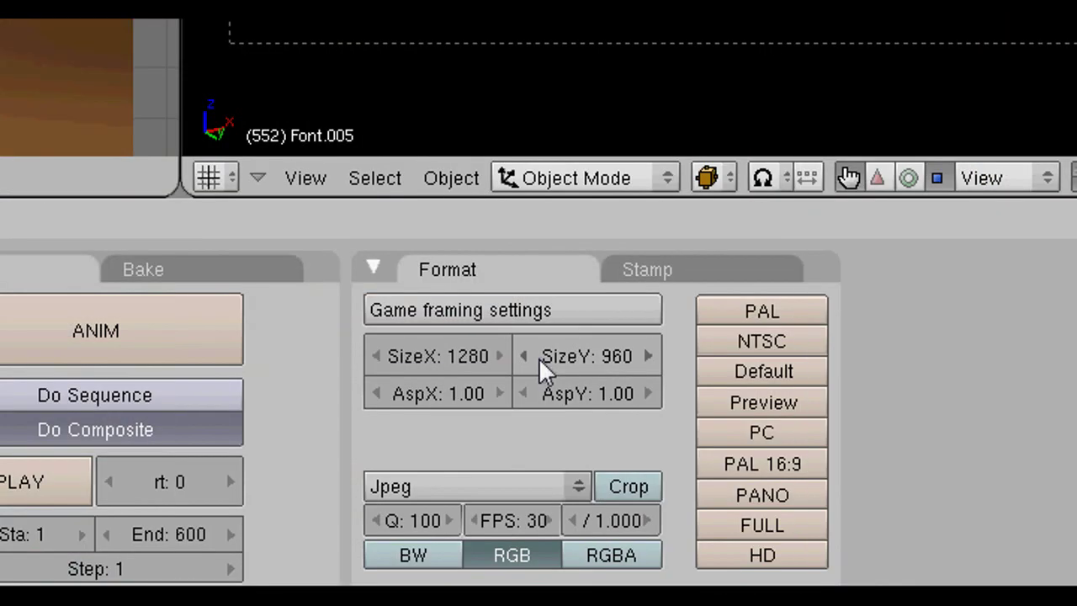
{"action": "left_click", "coordinate": [411, 489]}
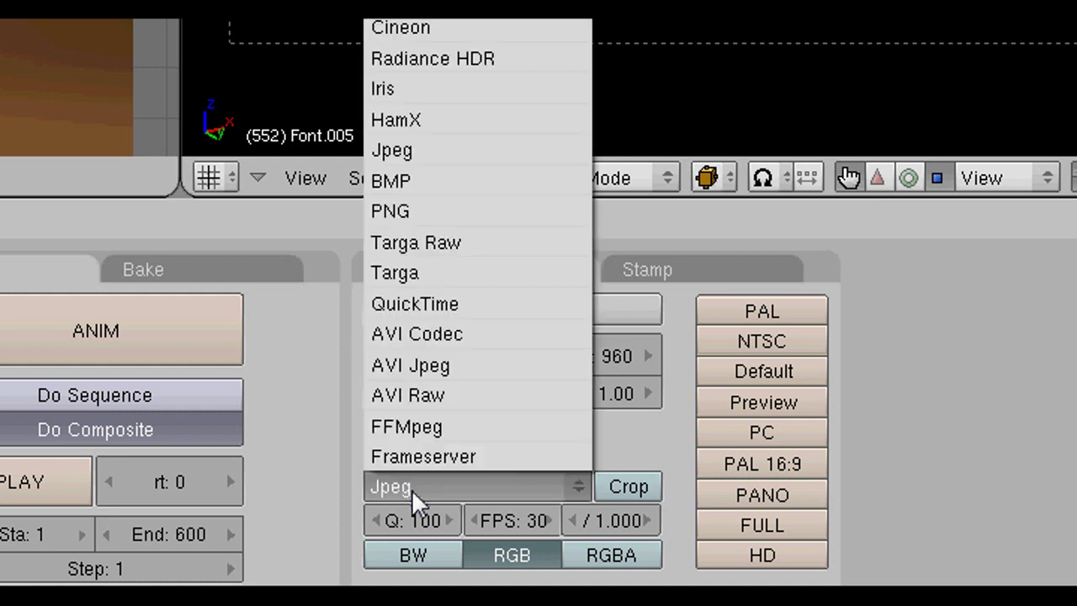
{"action": "left_click", "coordinate": [414, 396]}
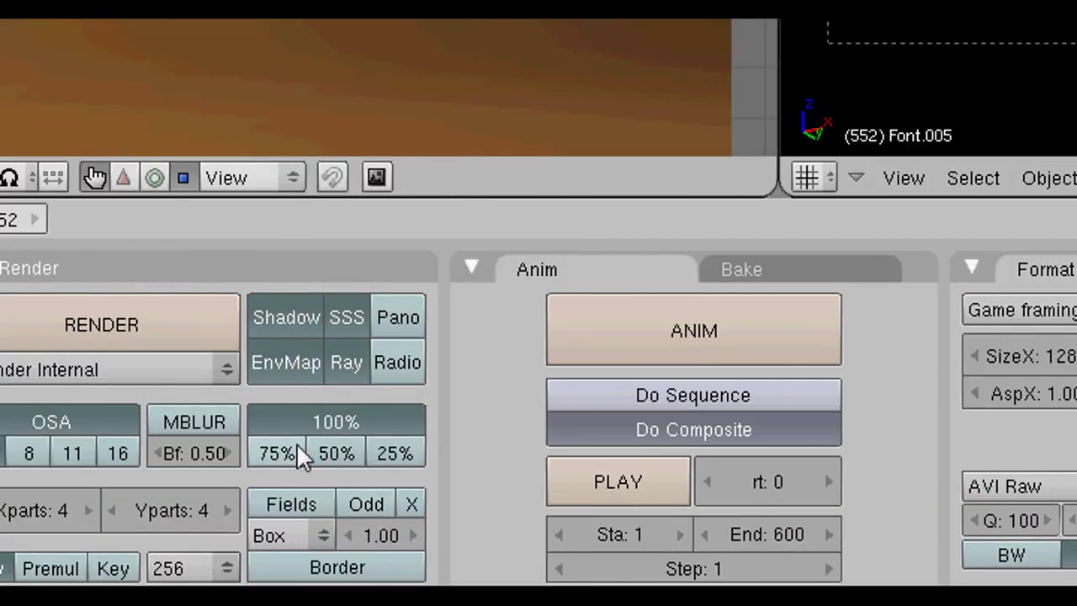
{"action": "left_click", "coordinate": [277, 455]}
{"action": "left_click", "coordinate": [336, 454]}
{"action": "left_click", "coordinate": [388, 449]}
{"action": "left_click", "coordinate": [555, 454]}
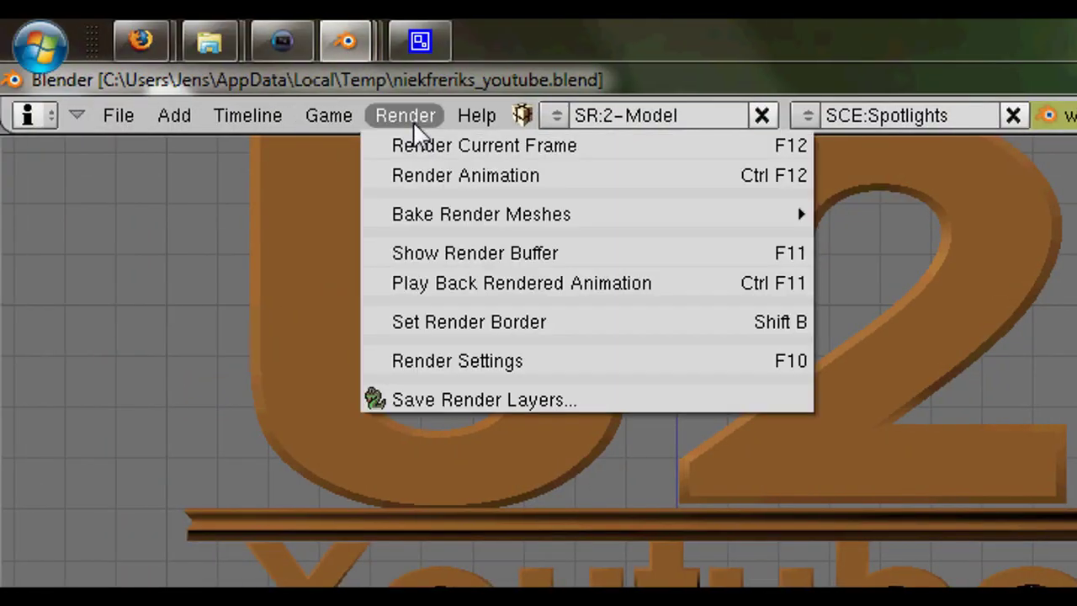
- Render the full animation and hide the render progress window
{"action": "left_click", "coordinate": [511, 176]}
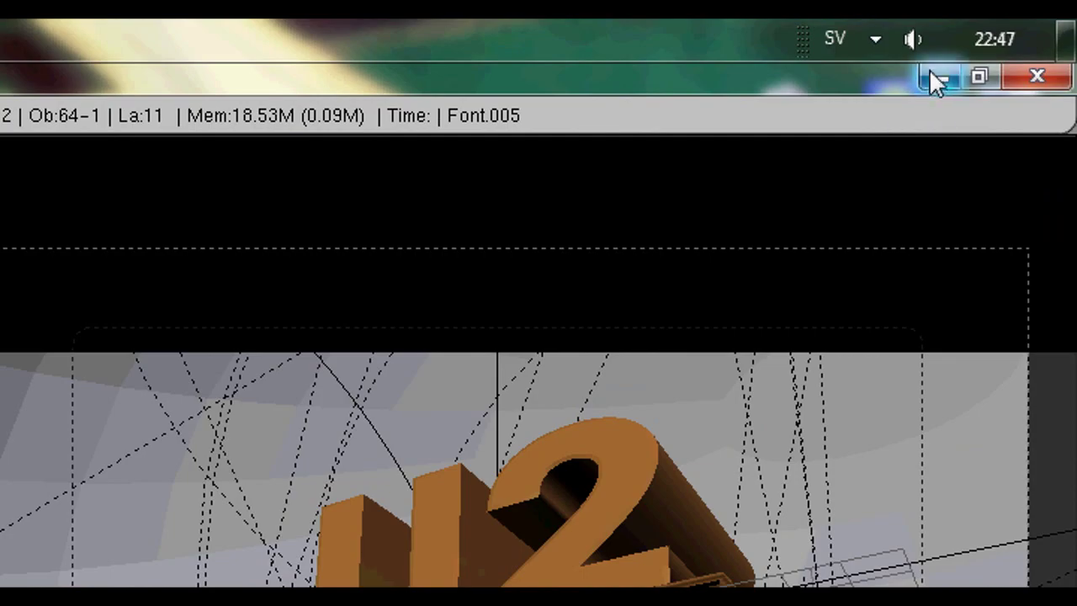
{"action": "left_click", "coordinate": [935, 74]}
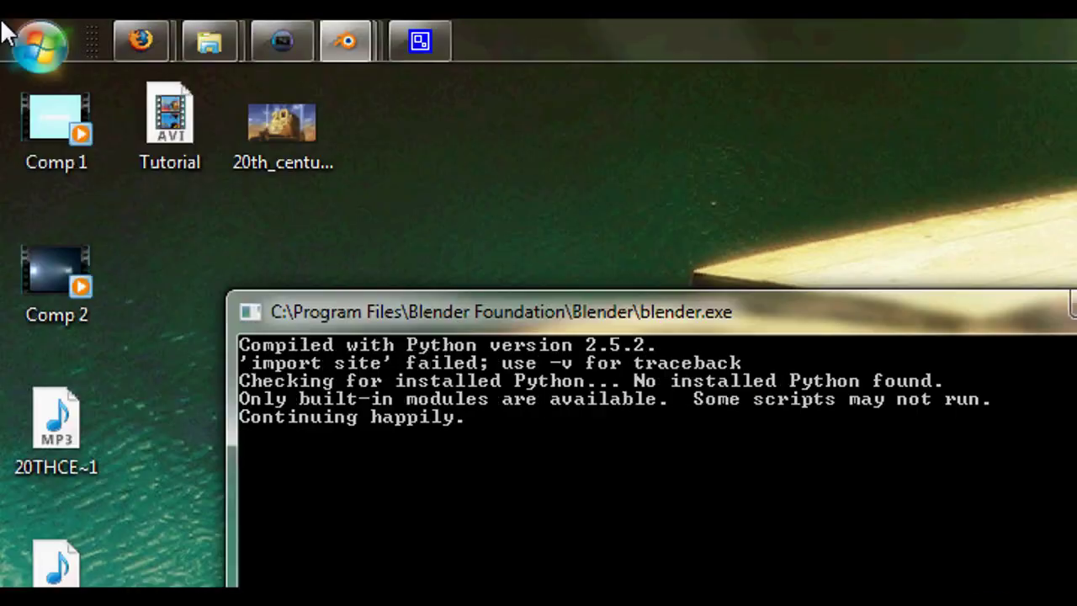
{"action": "left_click", "coordinate": [6, 33]}
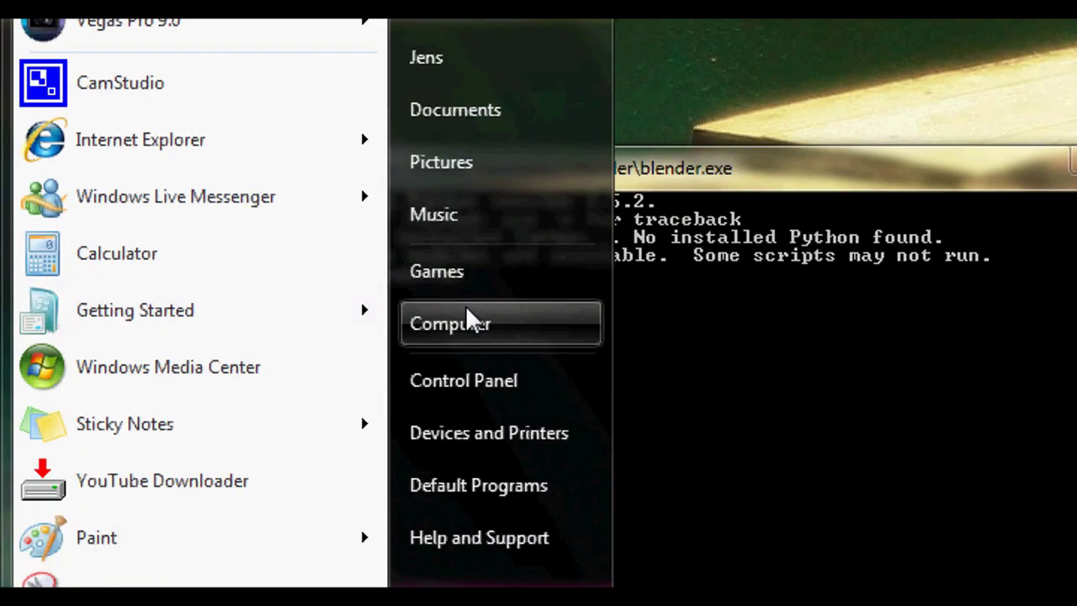
- Play the rendered FOX FINAL0001_0600 video from the C:\render folder
{"action": "left_click", "coordinate": [481, 461]}
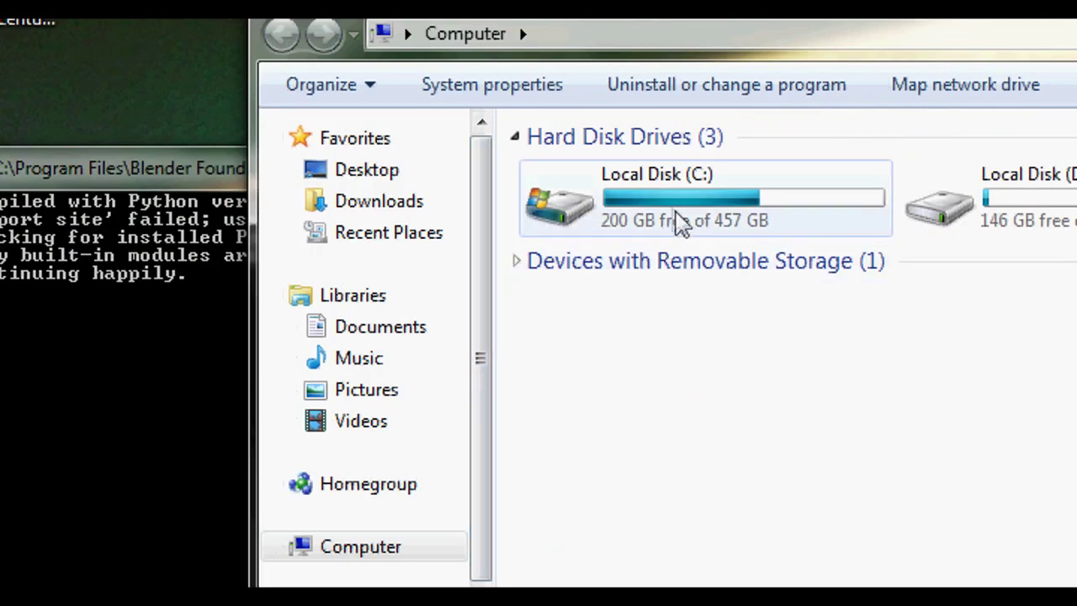
{"action": "double_click", "coordinate": [721, 182]}
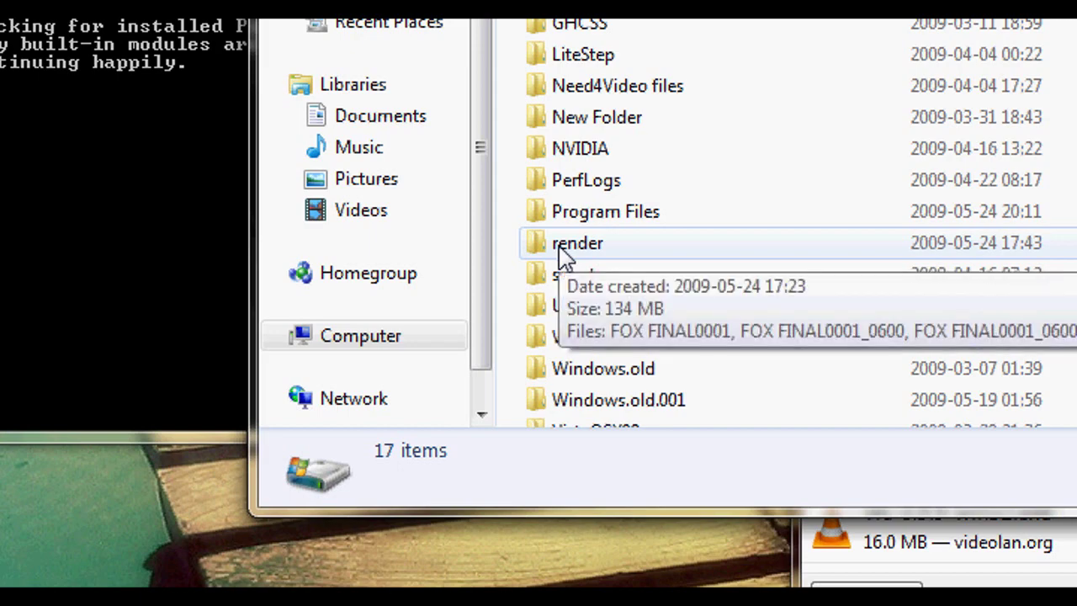
{"action": "double_click", "coordinate": [579, 246]}
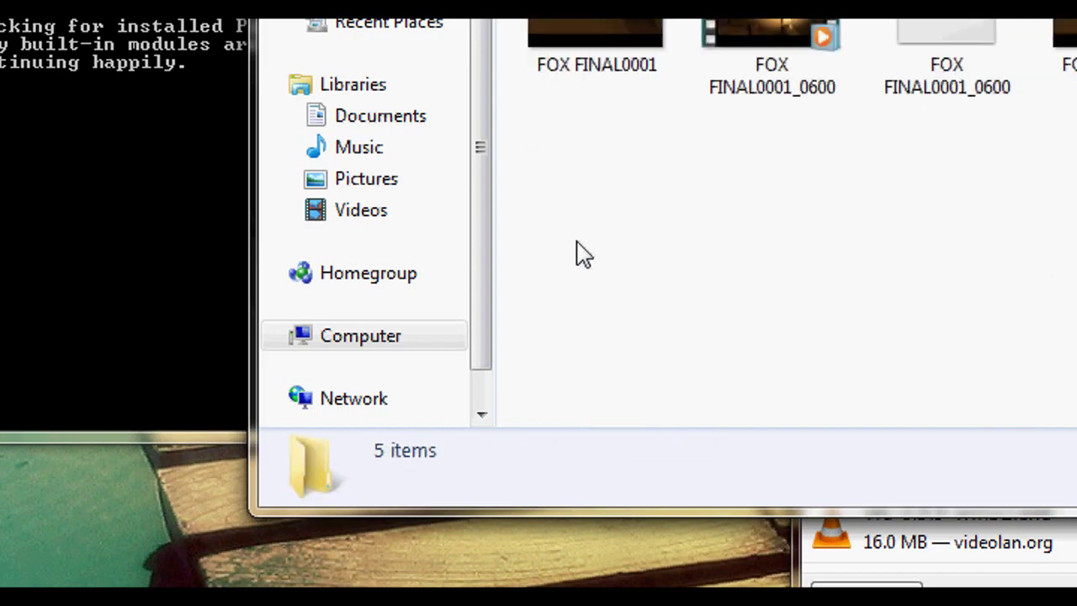
{"action": "double_click", "coordinate": [778, 225]}
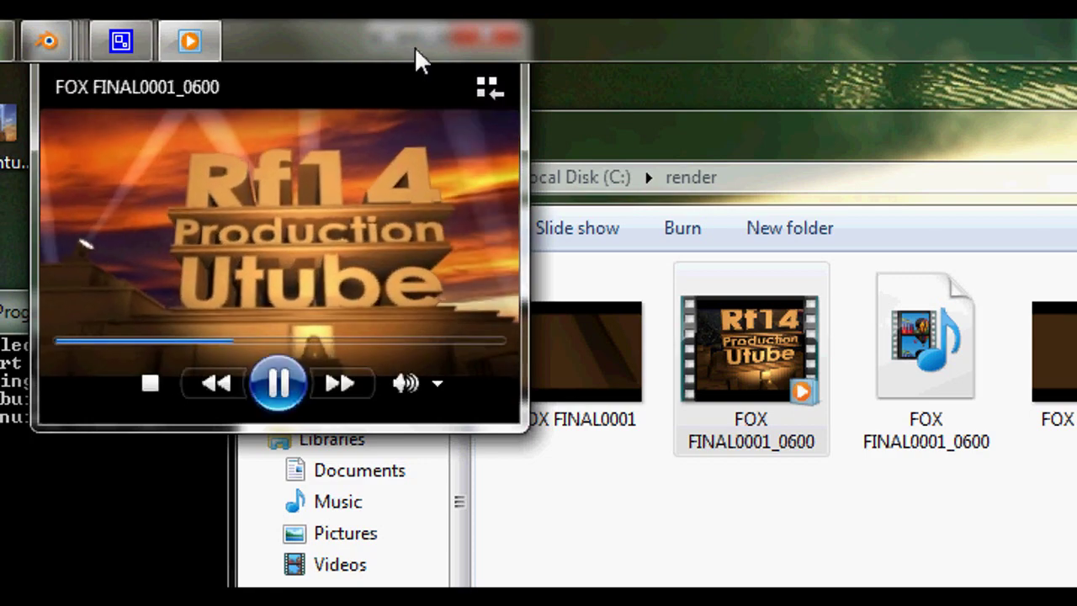
- Preview the rendered intro in Media Player, then close the player
{"action": "right_click", "coordinate": [406, 147]}
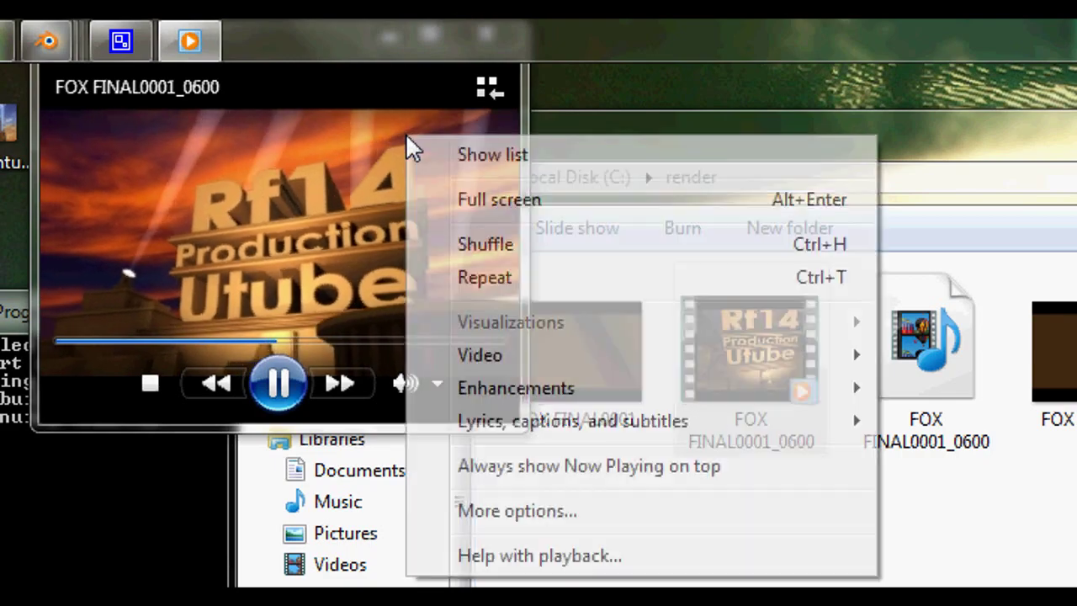
{"action": "left_click", "coordinate": [365, 144]}
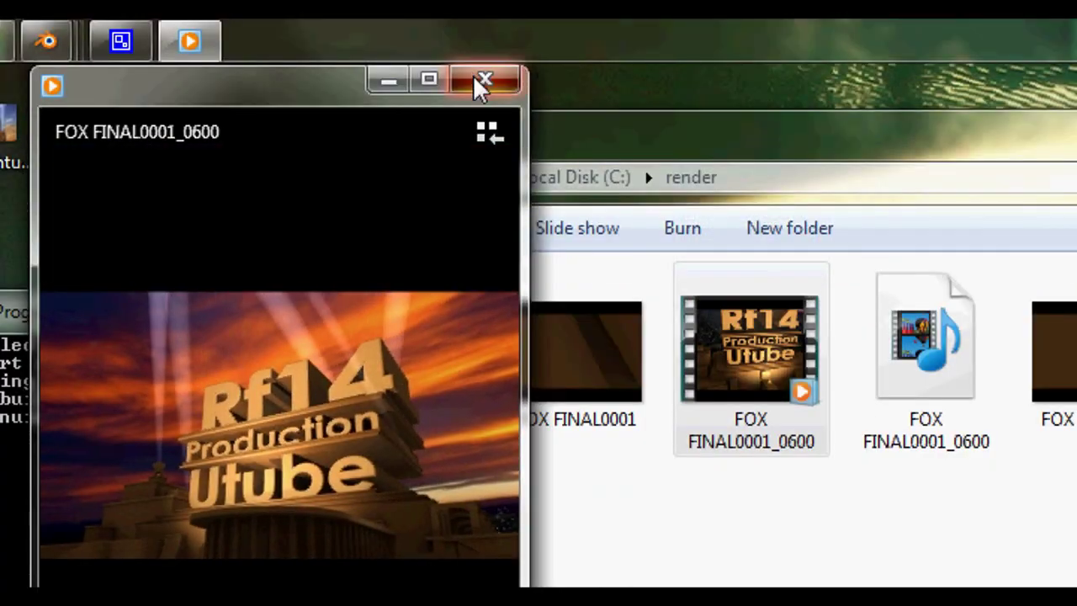
{"action": "left_click", "coordinate": [481, 80]}
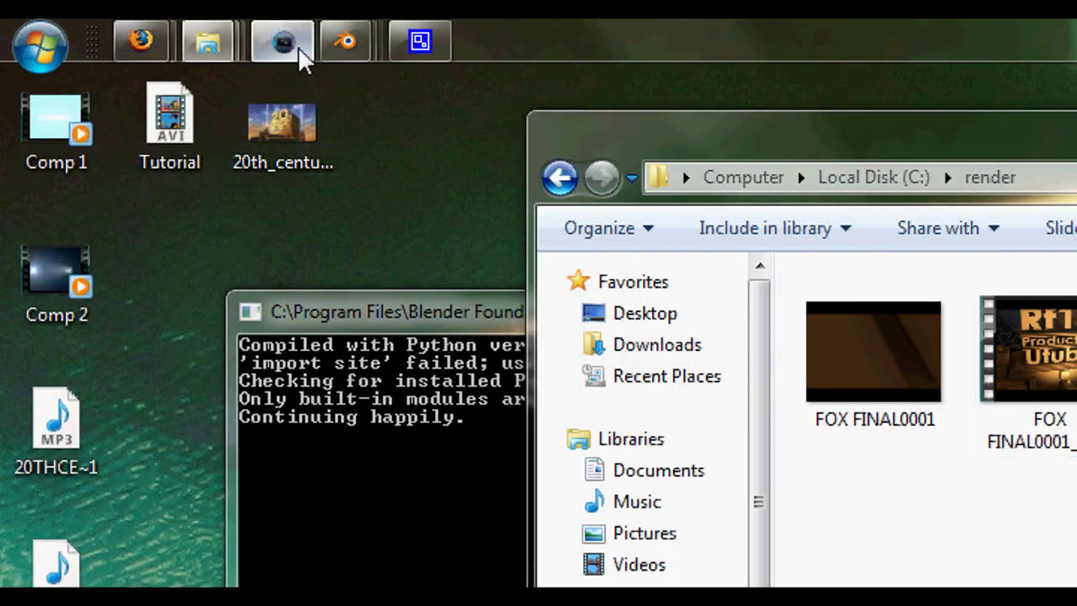
- Put the rendered intro AVI on Vegas track 1 and the fanfare MP3 on track 2
{"action": "left_click", "coordinate": [298, 46]}
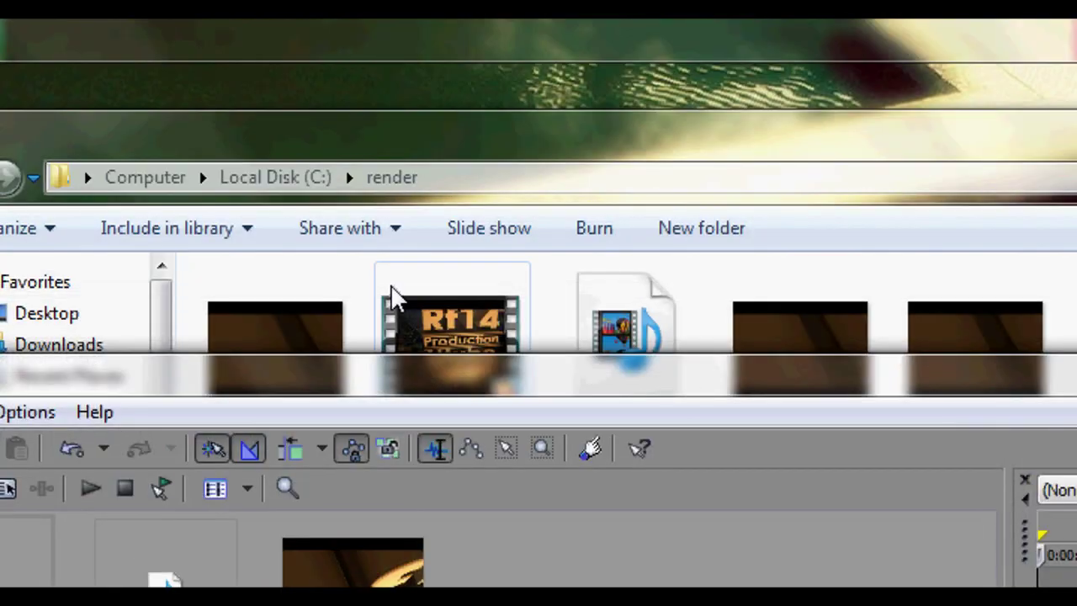
{"action": "mouse_move", "coordinate": [390, 290]}
{"action": "left_mouse_down"}
{"action": "mouse_move", "coordinate": [475, 374]}
{"action": "mouse_move", "coordinate": [298, 350]}
{"action": "left_mouse_up"}
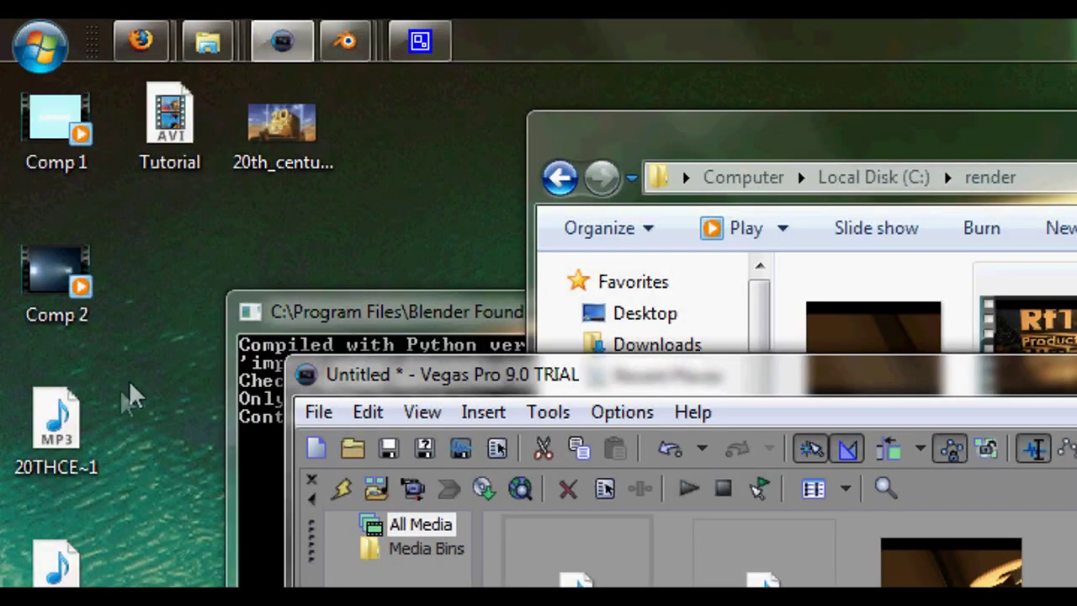
{"action": "mouse_move", "coordinate": [131, 398]}
{"action": "left_mouse_down"}
{"action": "mouse_move", "coordinate": [402, 368]}
{"action": "mouse_move", "coordinate": [395, 353]}
{"action": "left_mouse_up"}
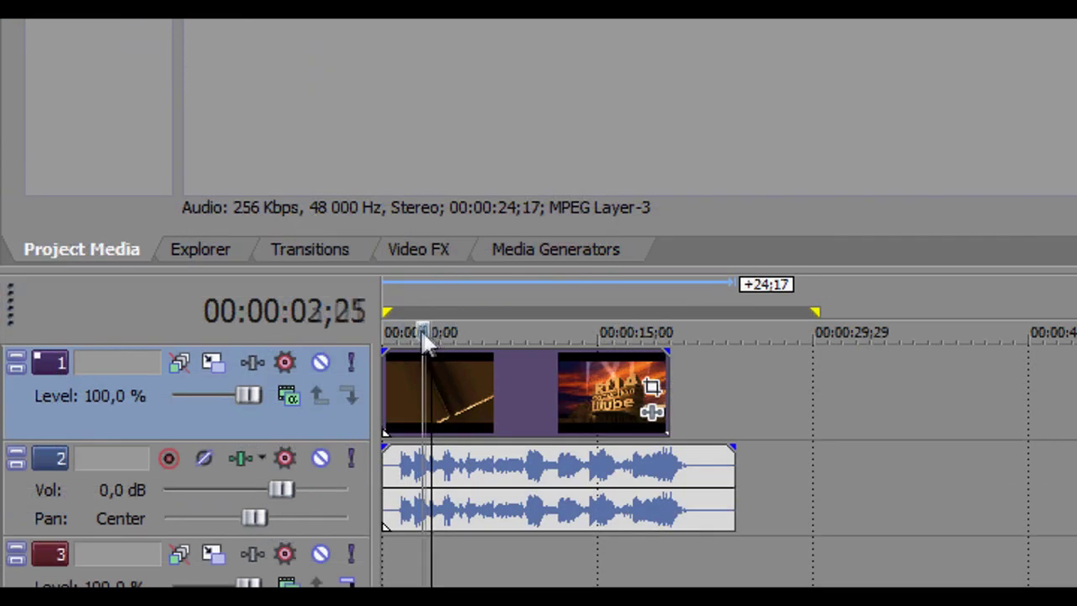
- Scrub the Vegas timeline between about 10 and 18 seconds to preview the result
{"action": "left_click_drag", "start_coordinate": [421, 329], "coordinate": [383, 329]}
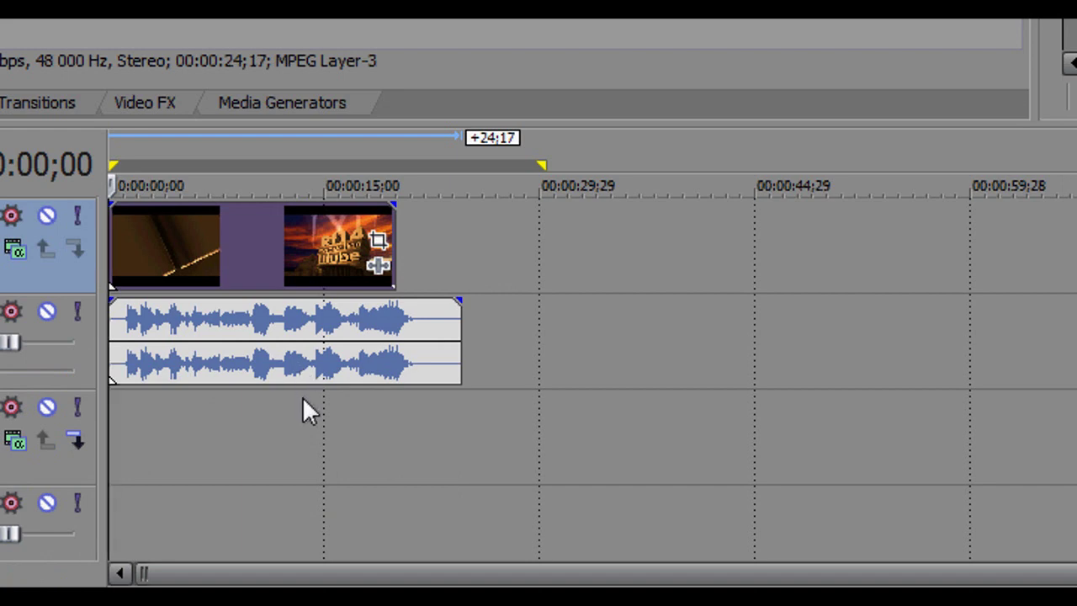
{"action": "left_click", "coordinate": [308, 409]}
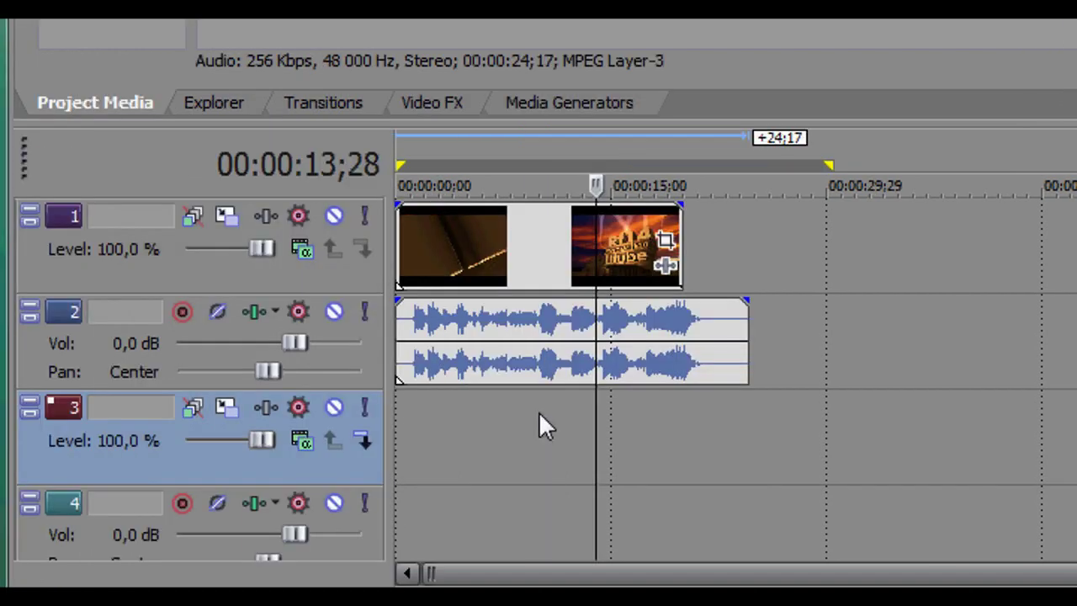
{"action": "left_click", "coordinate": [540, 412]}
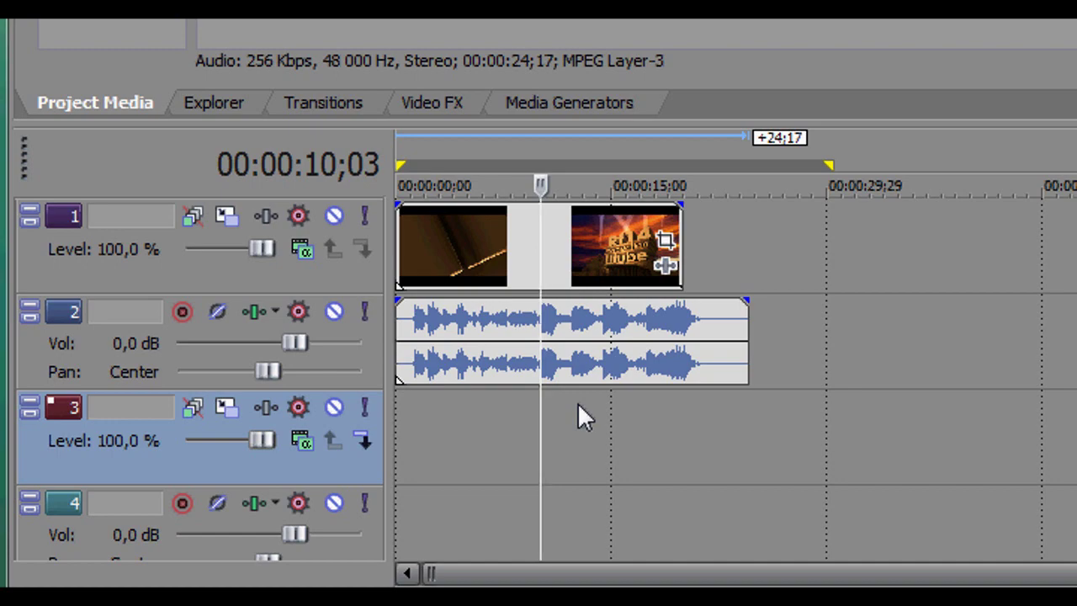
{"action": "left_click", "coordinate": [622, 407]}
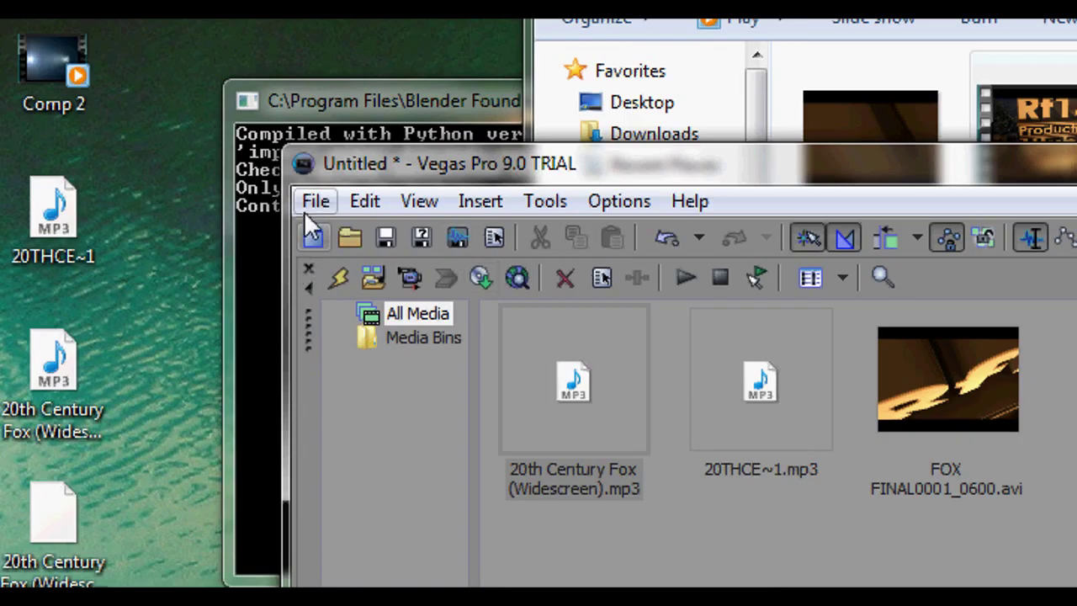
{"action": "left_click", "coordinate": [310, 206]}
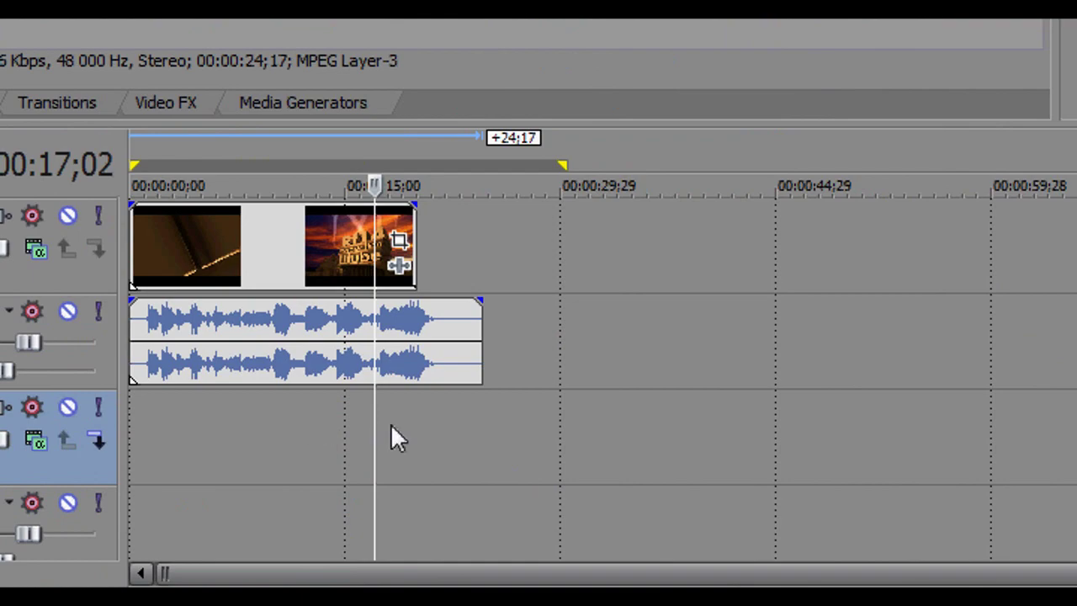
{"action": "left_click", "coordinate": [390, 424]}
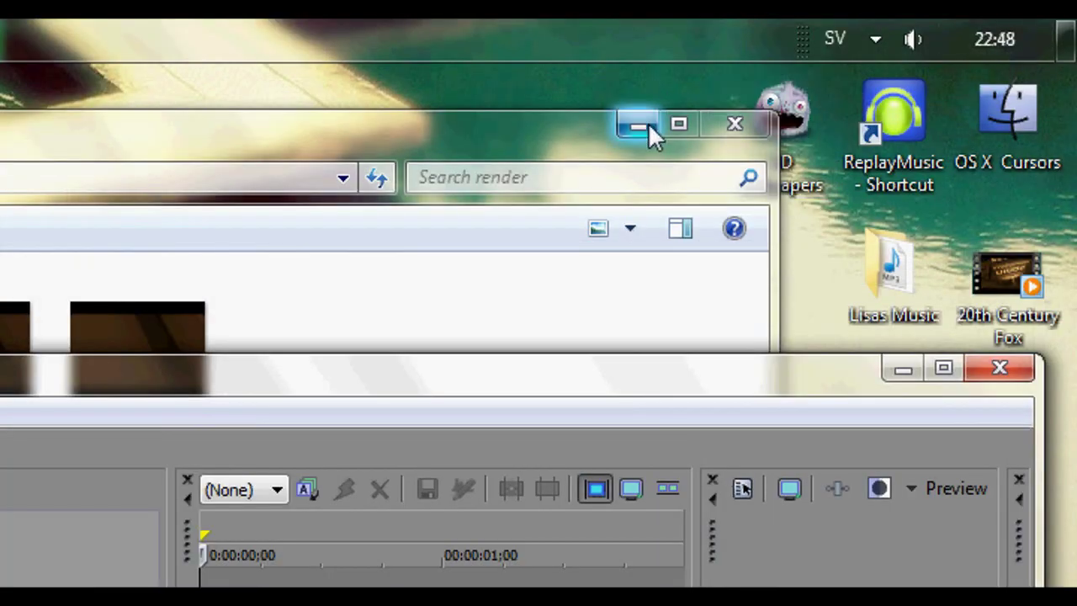
- Minimize the Explorer render folder window
{"action": "left_click", "coordinate": [641, 125]}
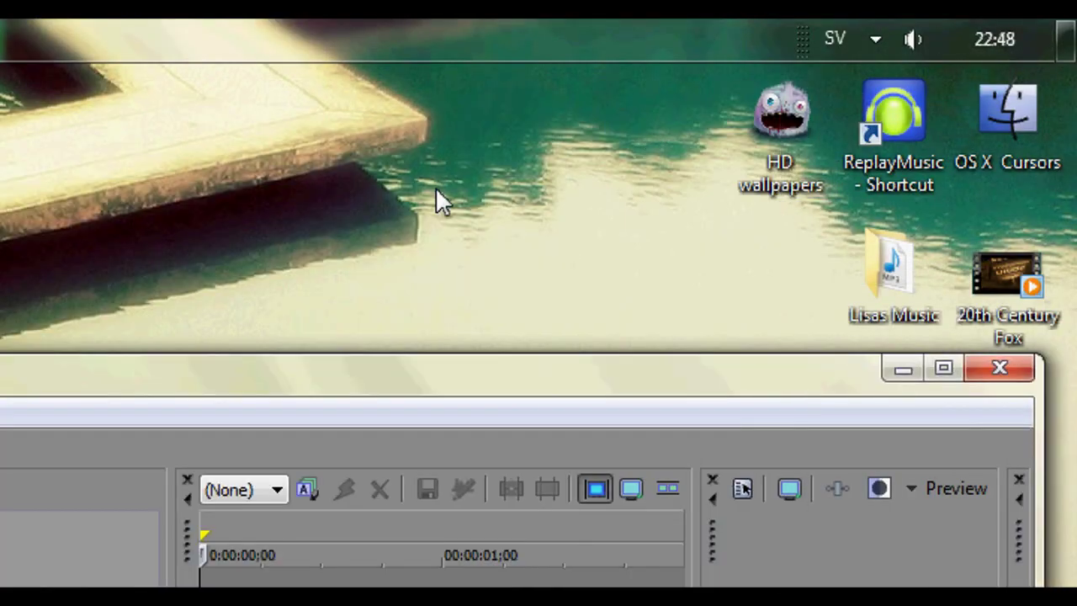